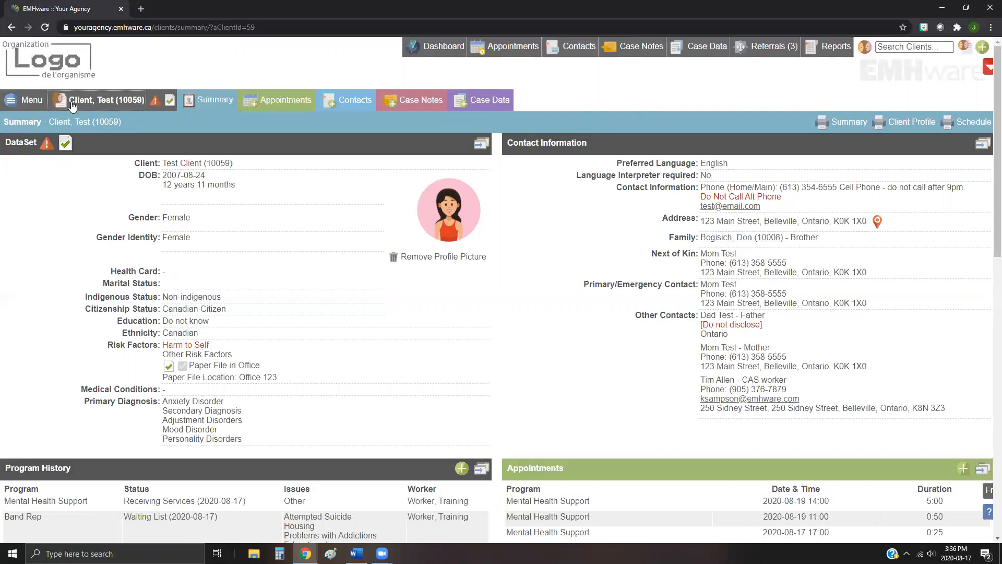
Start a new case data record for the open client
click(481, 105)
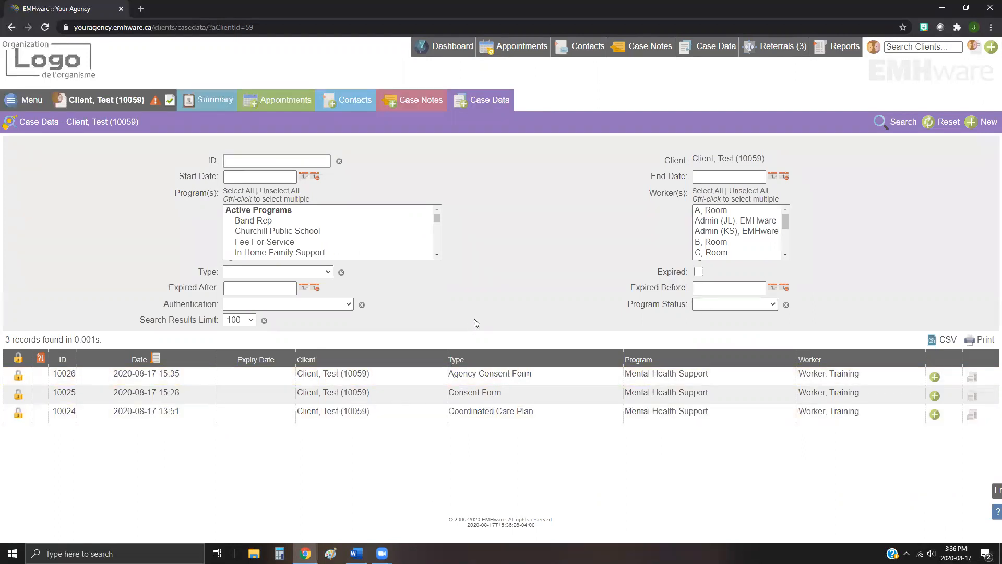
click(979, 130)
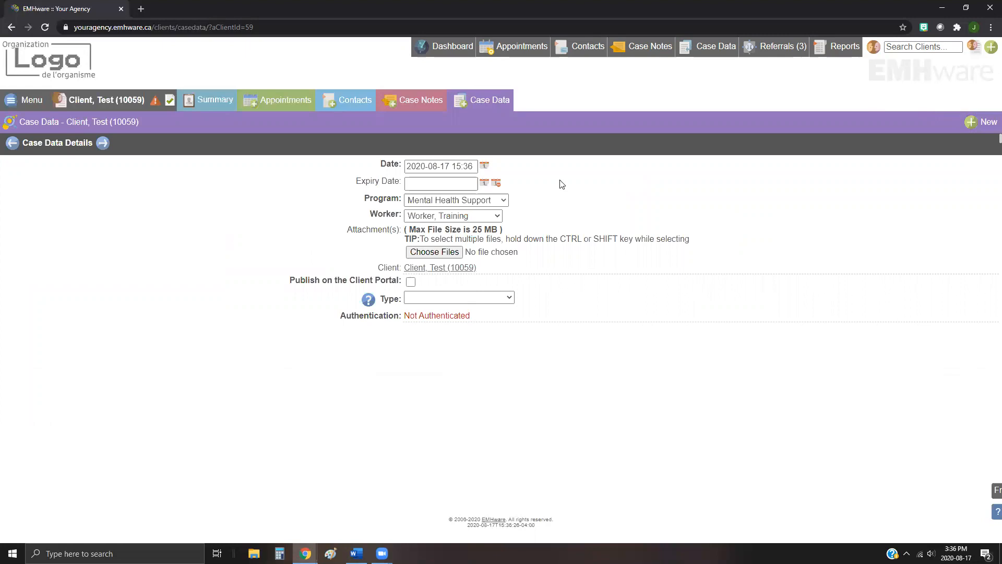
Review the new record's date picker, the case data search panel, the client's file sections and the available form types
click(420, 168)
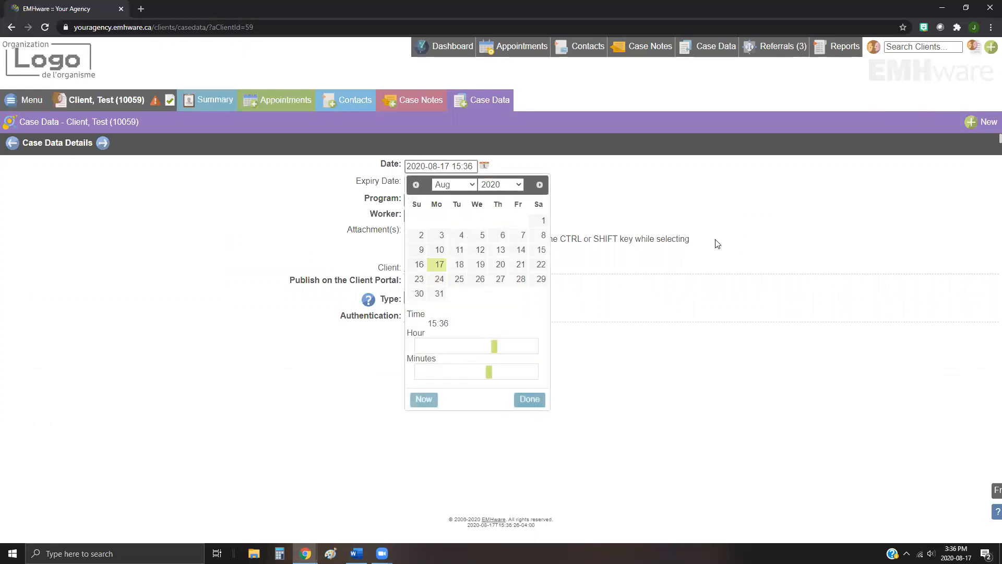
click(642, 197)
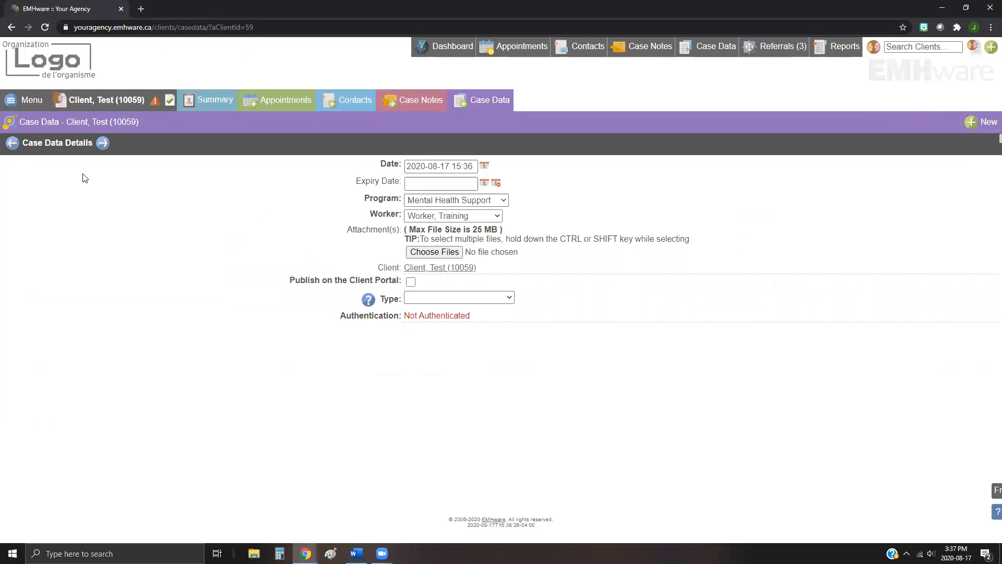
click(102, 123)
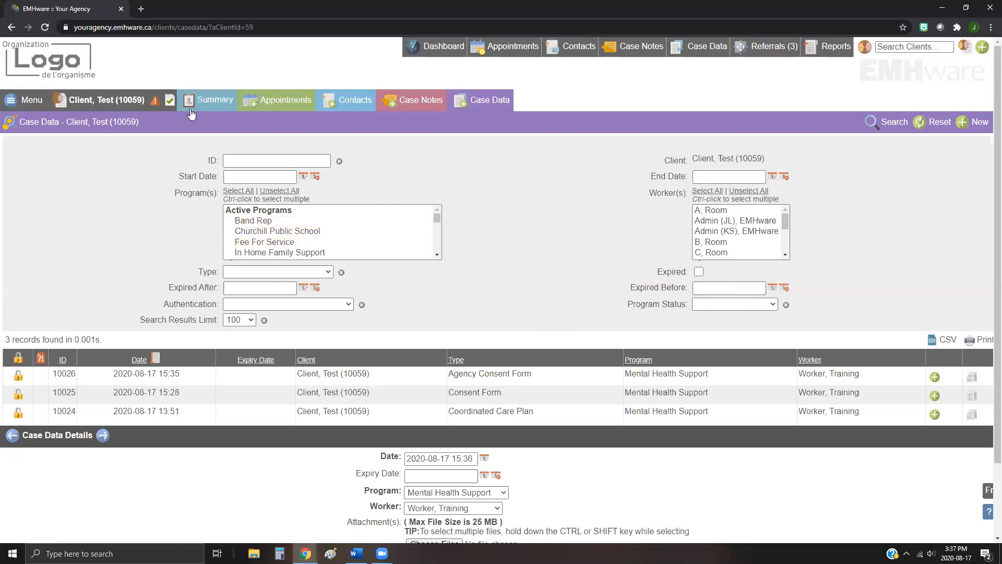
click(99, 121)
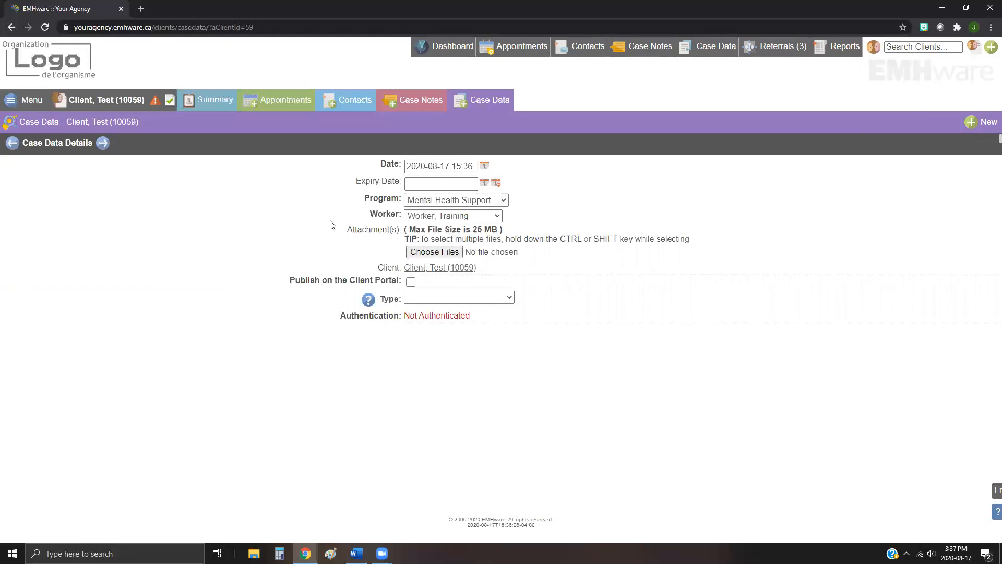
click(124, 100)
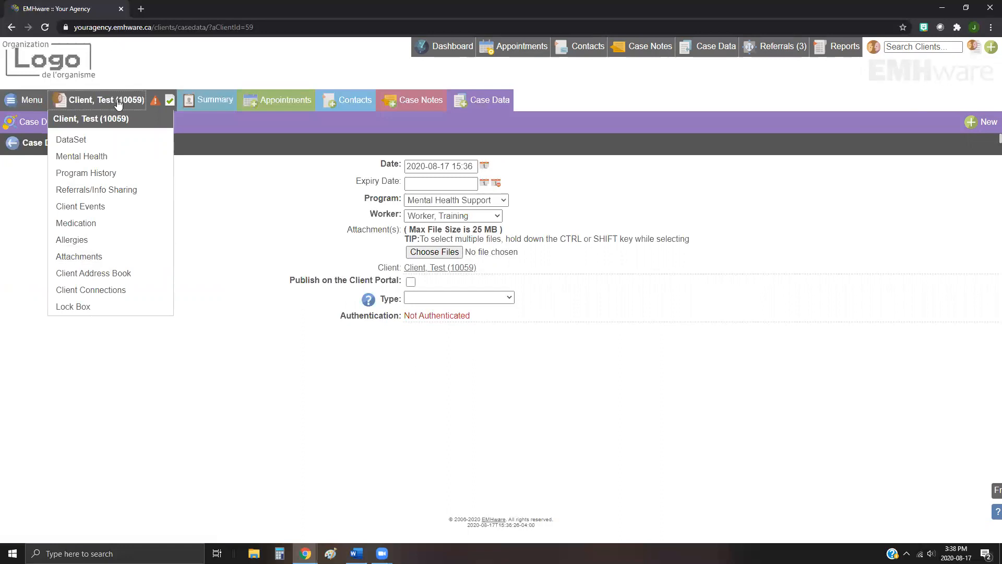
click(203, 264)
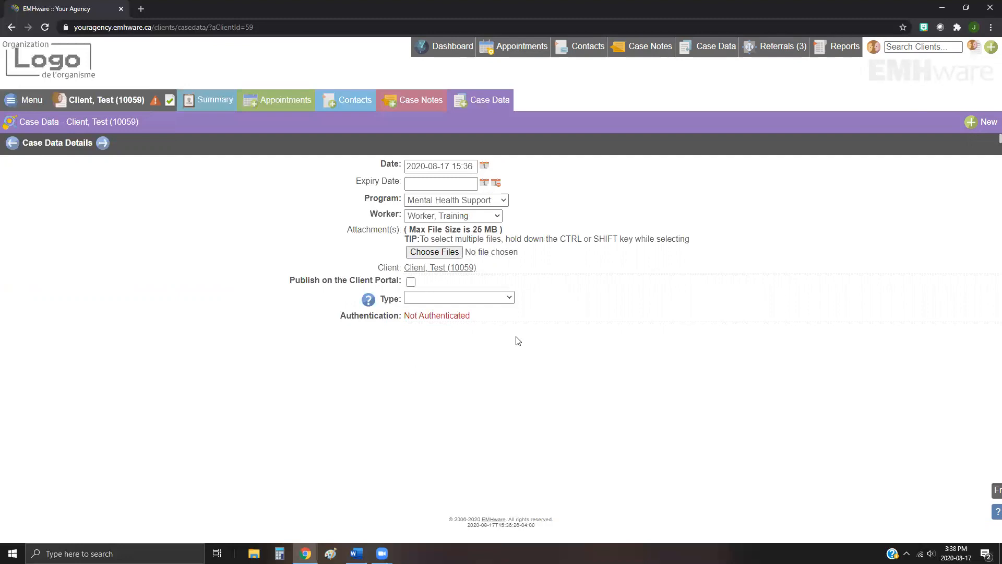
click(505, 299)
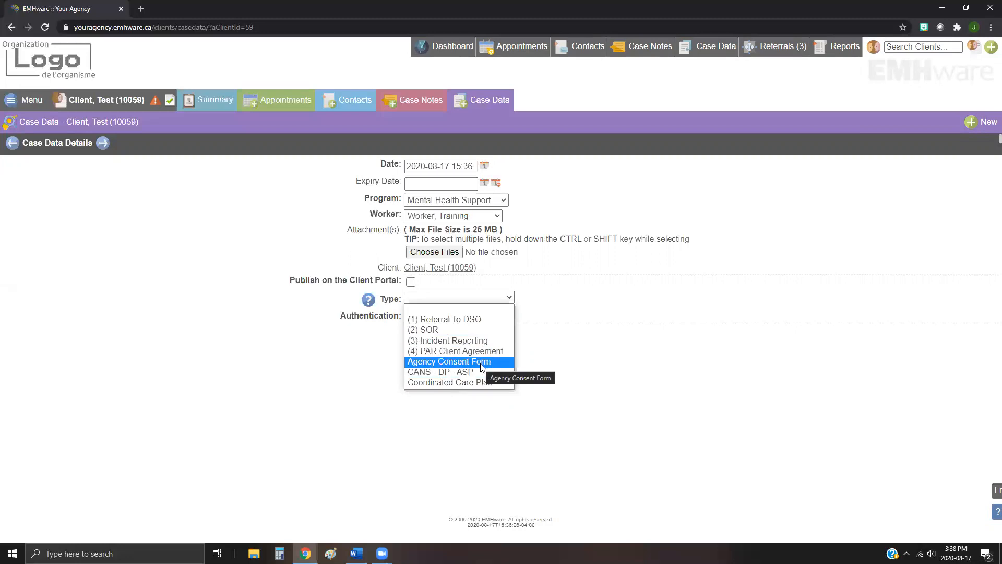
click(504, 300)
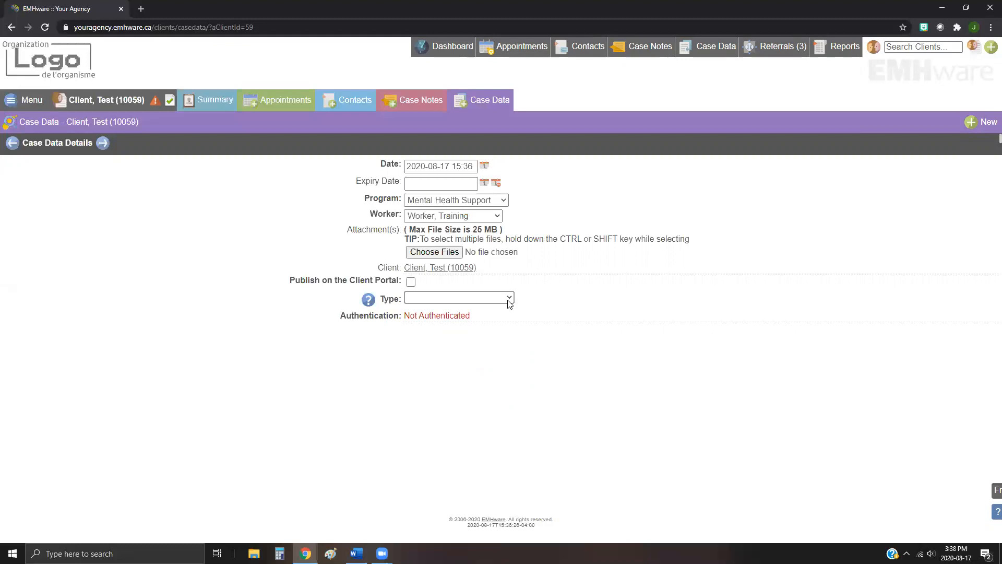
Set the record type to CANS - DP - ASP and its appropriate use to Post-service CANS
click(509, 298)
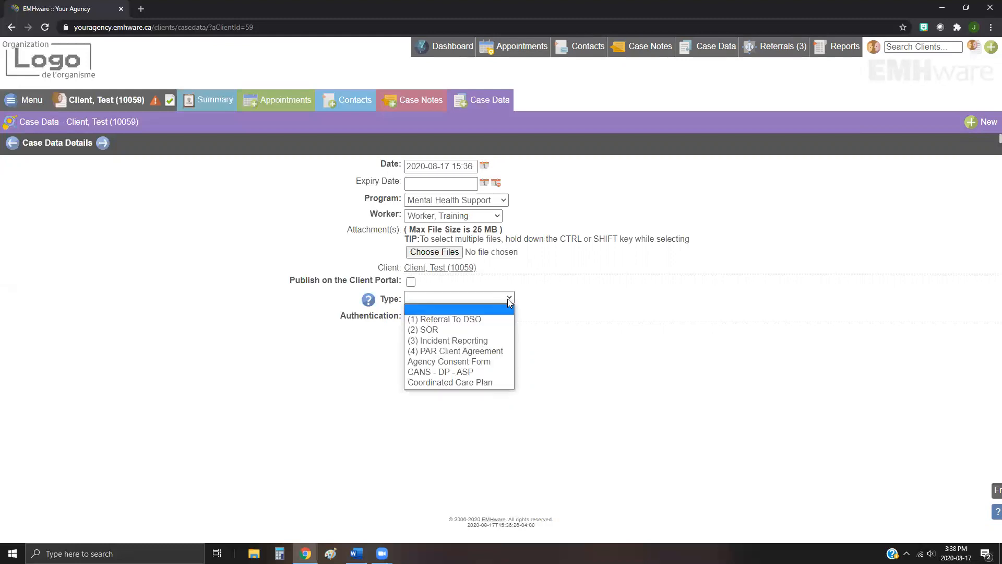
click(468, 372)
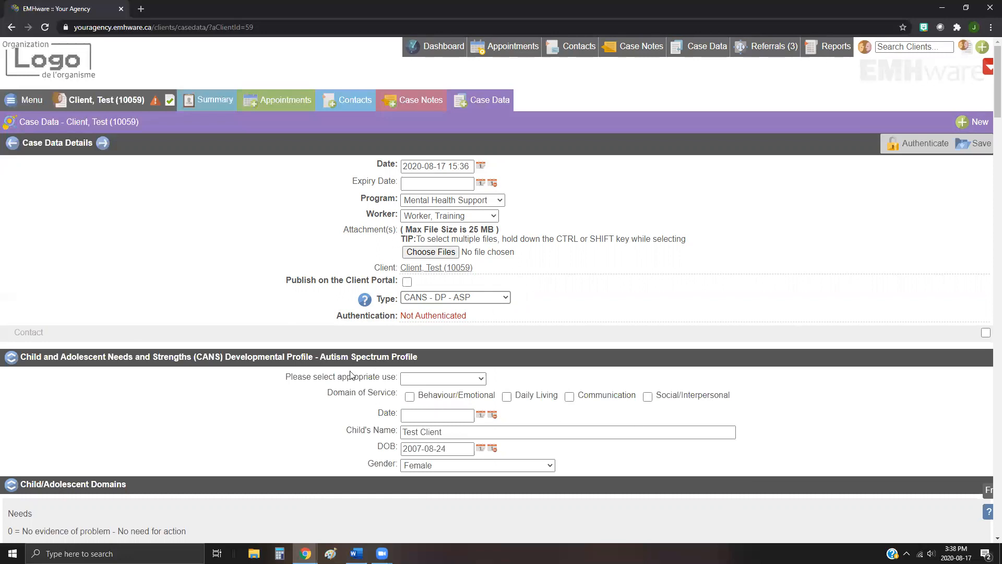
click(443, 378)
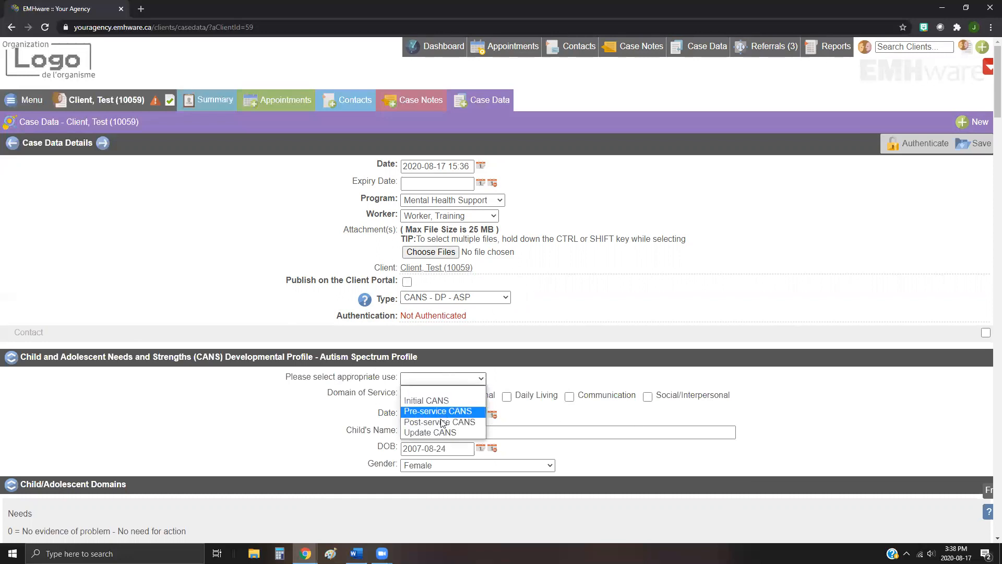
click(438, 421)
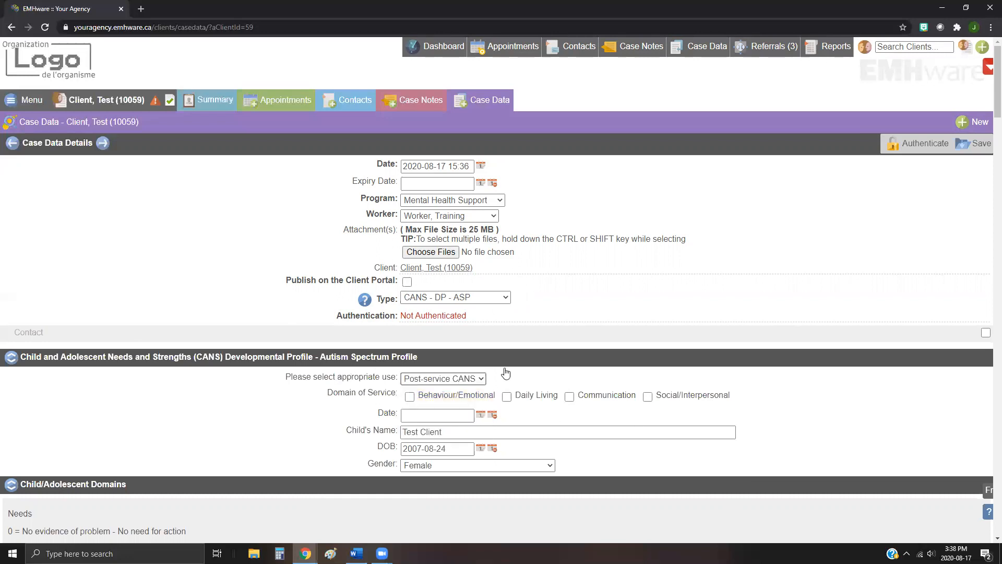
Select only Behaviour/Emotional, Communication and Social/Interpersonal as the domains of service, and date the profile 2020-08-17
click(409, 396)
click(519, 400)
click(674, 399)
click(628, 400)
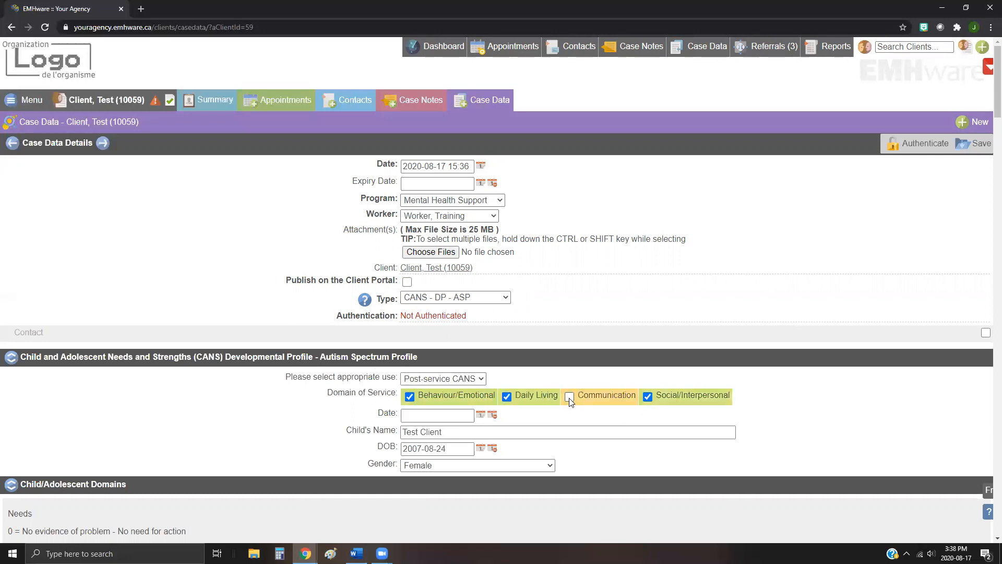
click(521, 399)
click(438, 416)
click(421, 394)
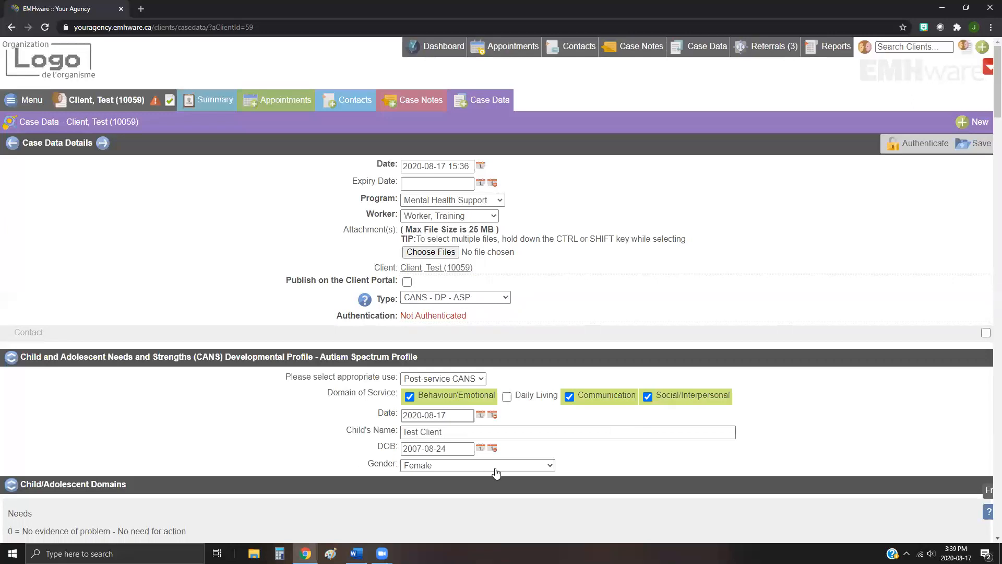
Rate Family Functioning 1, Social Functioning 3 and Temperament/Emotional Responsiveness 0 under Life Domain Functioning
scroll(293, 458, down, 4)
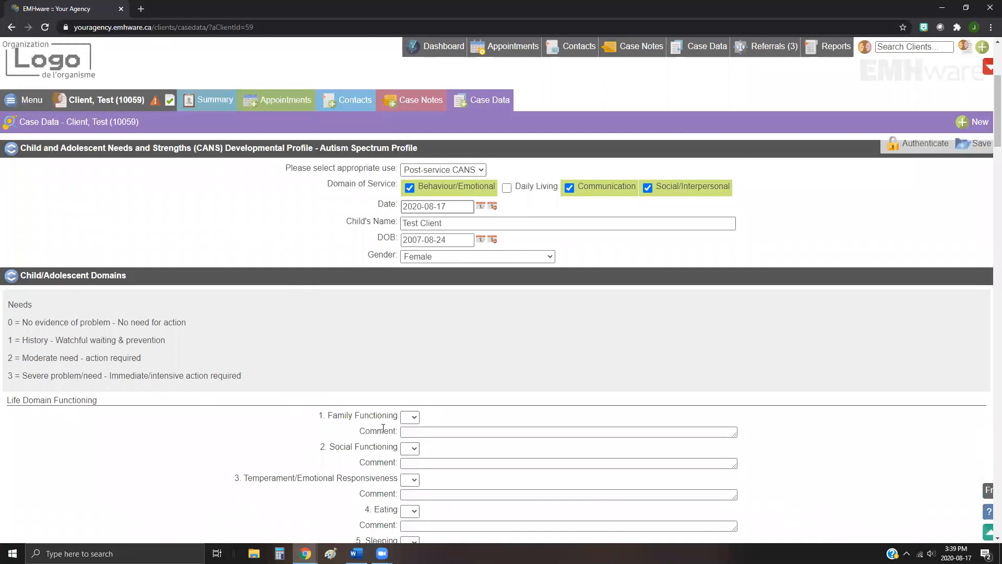
click(410, 417)
click(407, 450)
click(410, 448)
click(407, 502)
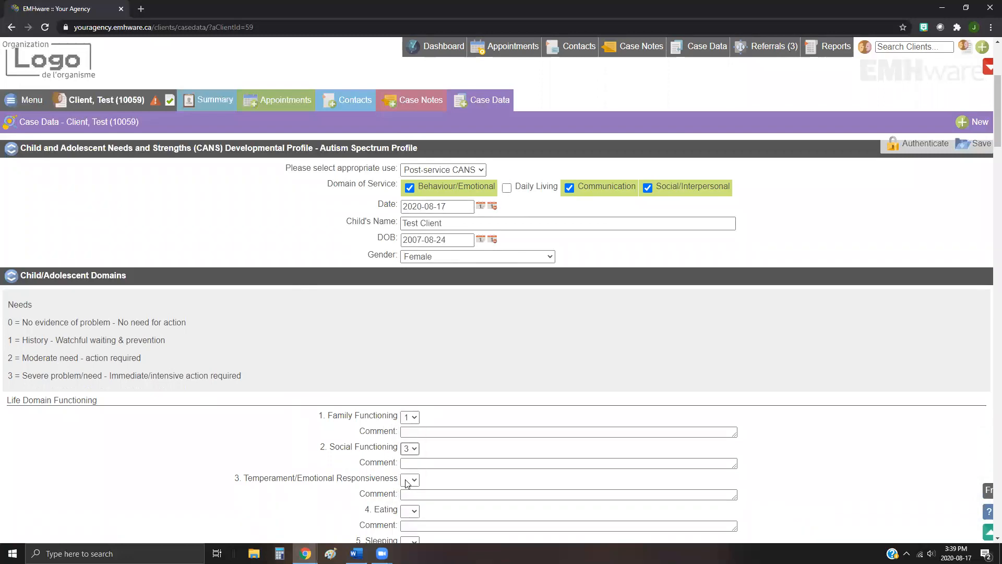
click(410, 479)
click(413, 503)
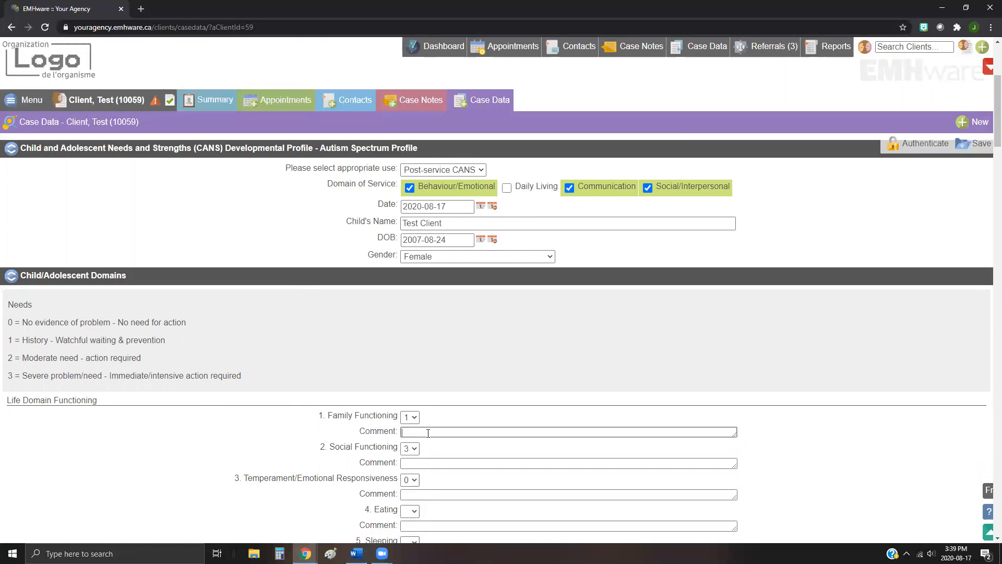
Enter a Family Functioning comment reading "dgfgdg" and, a few lines below it, "fg dfgf dgdf"
click(618, 432)
text(dgfgdg)
key(Return)
key(Return)
key(Return)
text(fg dfgf dgdf)
key(Return)
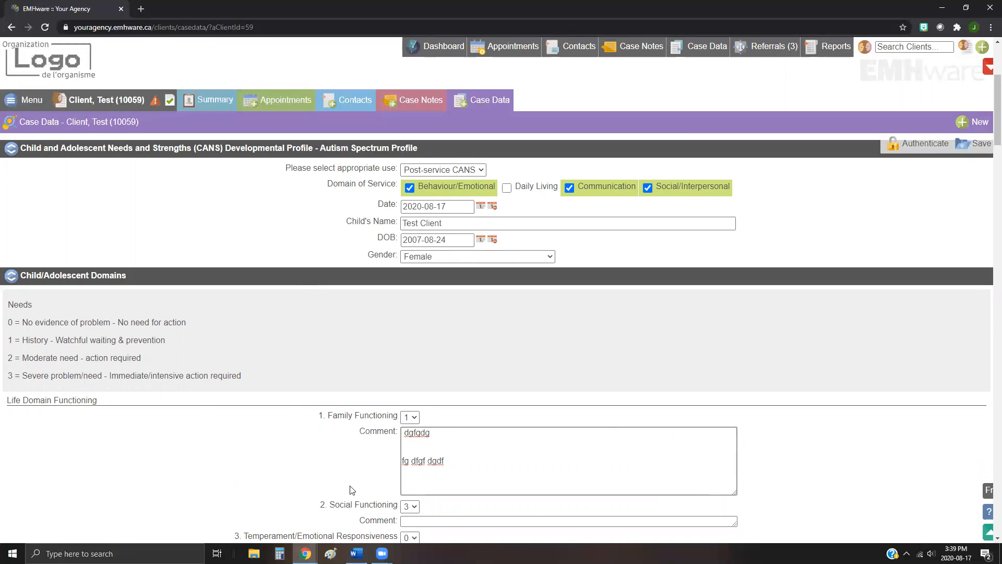
Save the completed CANS - DP - ASP record
scroll(277, 487, down, 1)
scroll(277, 488, down, 1)
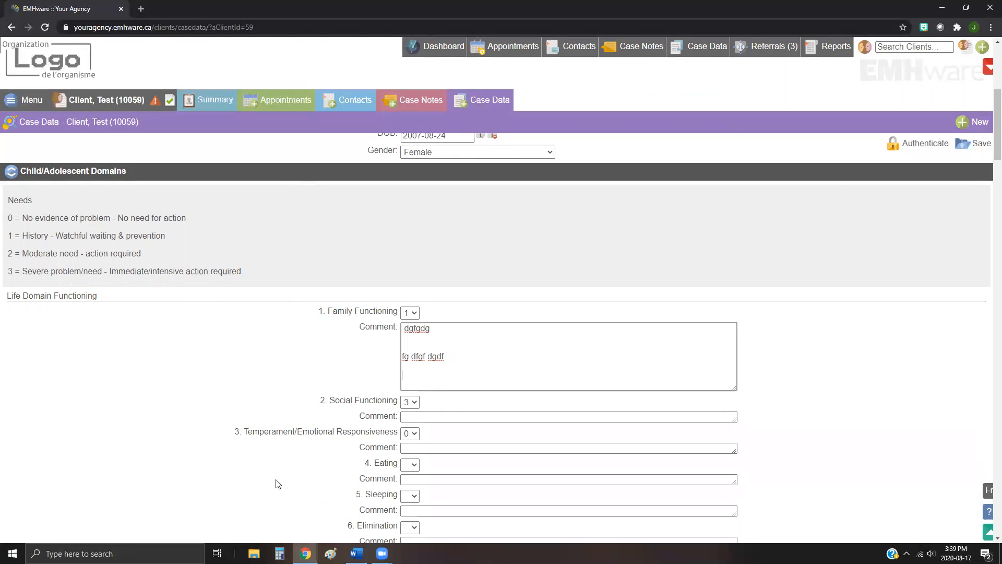
scroll(278, 485, down, 2)
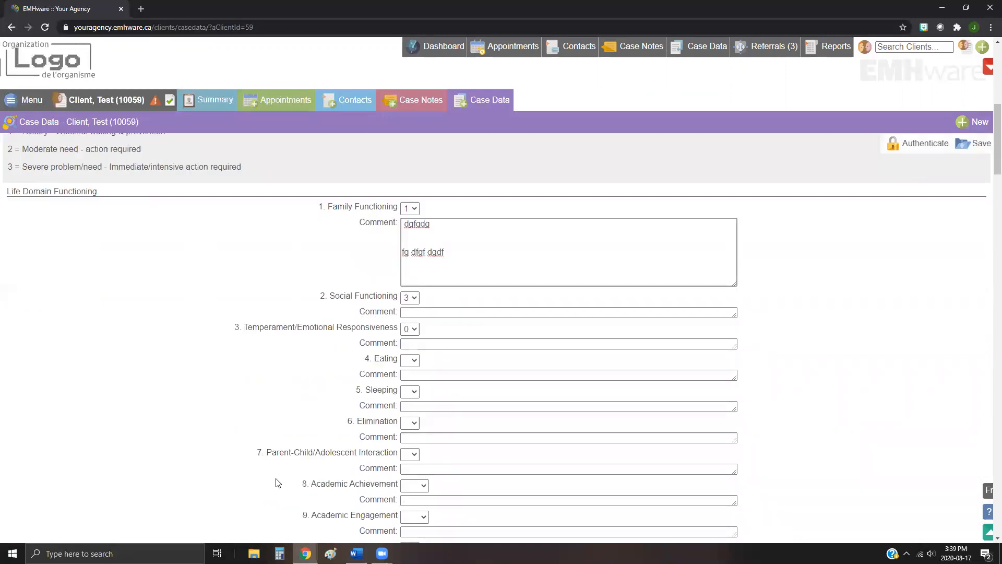
scroll(277, 483, up, 2)
scroll(277, 483, up, 3)
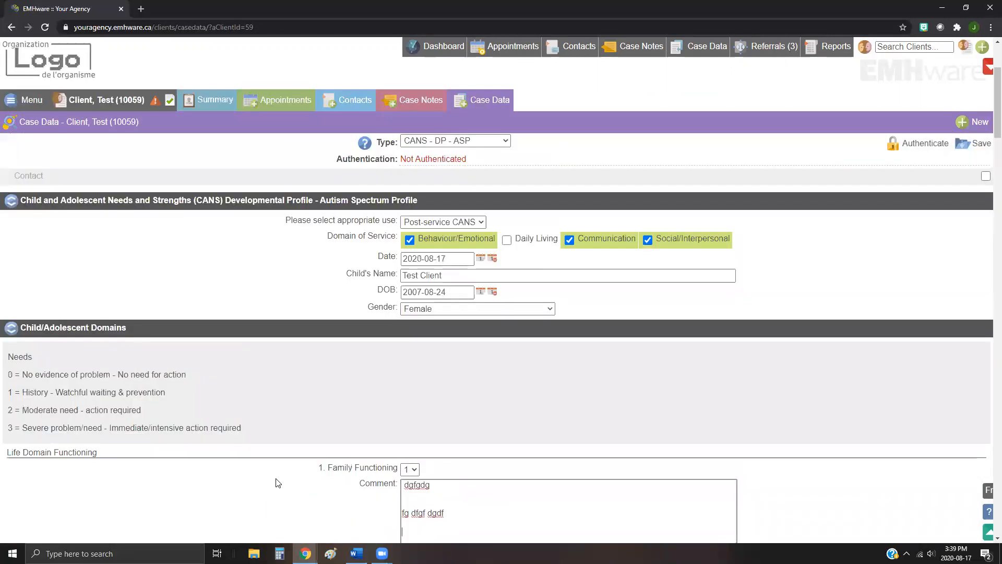
scroll(278, 480, up, 1)
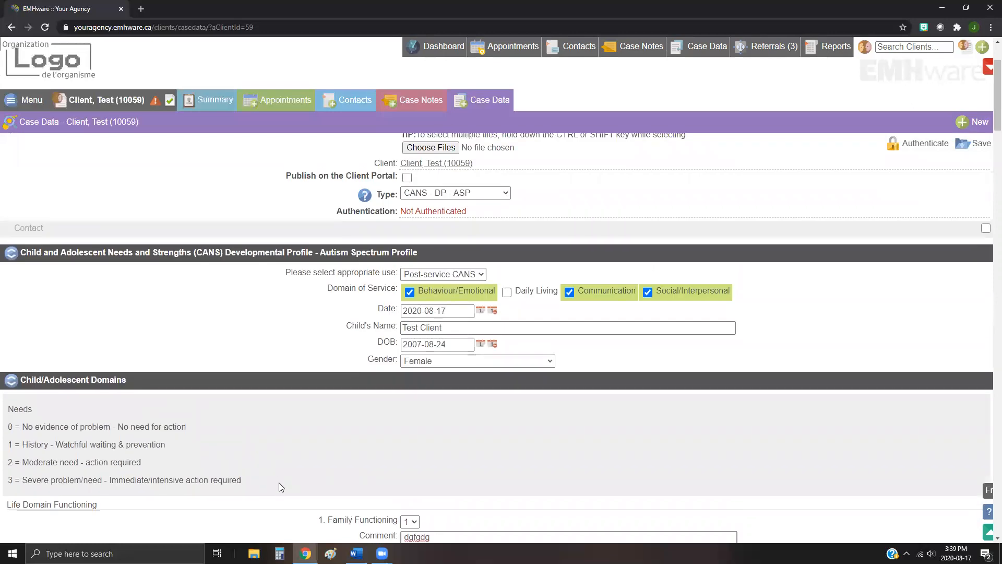
scroll(447, 467, up, 2)
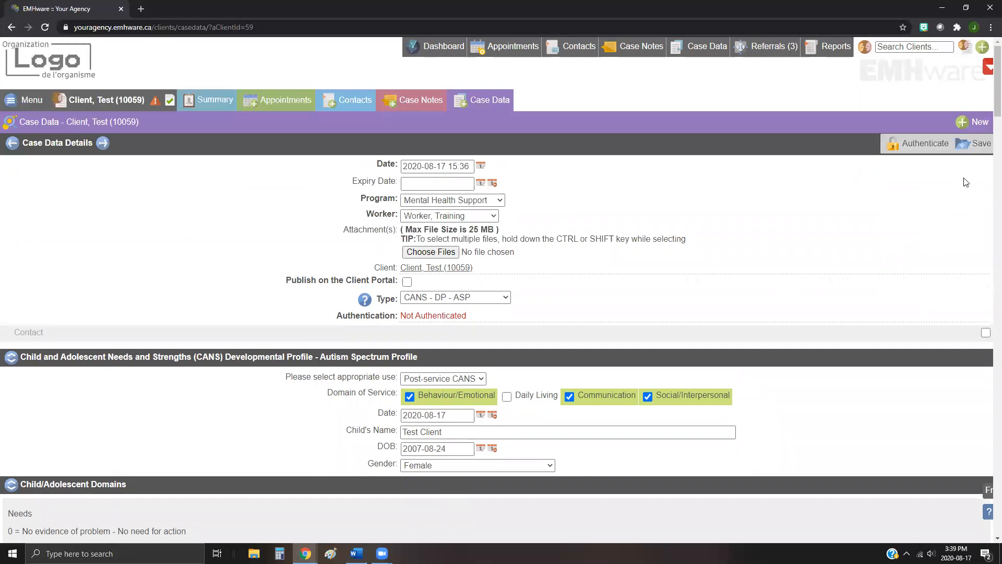
click(971, 153)
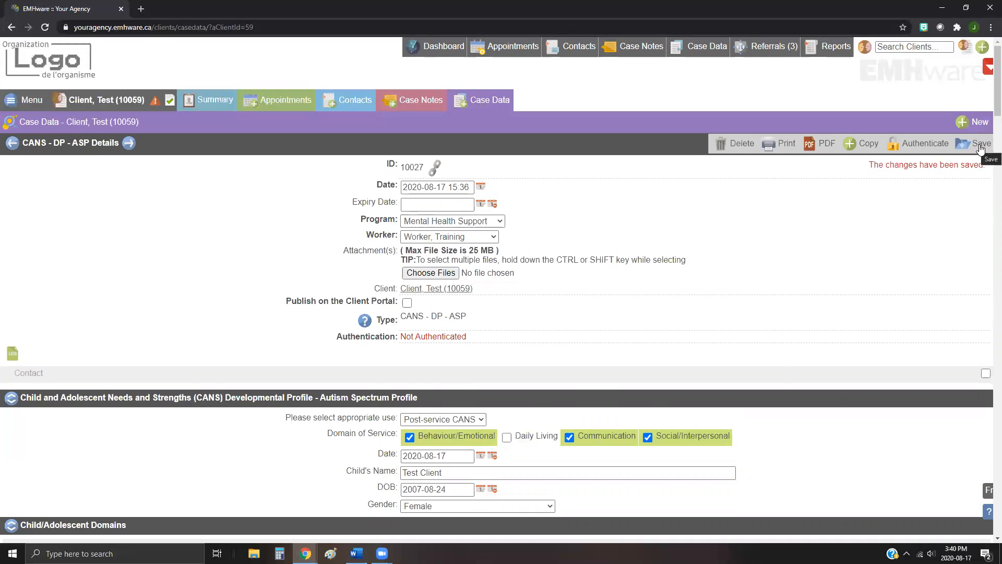
Start another new case data record and set its type to Agency Consent Form
click(922, 152)
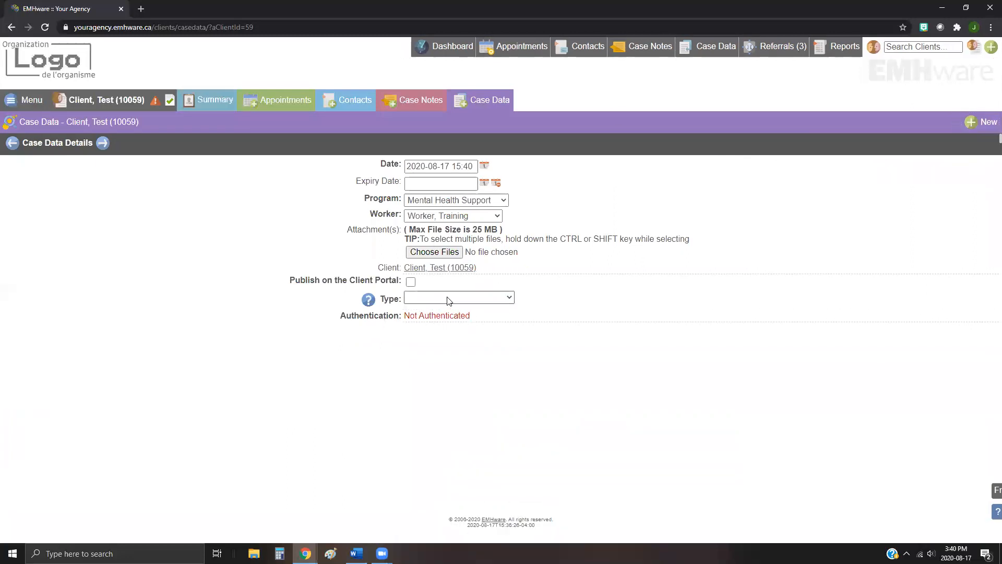
click(450, 298)
click(438, 362)
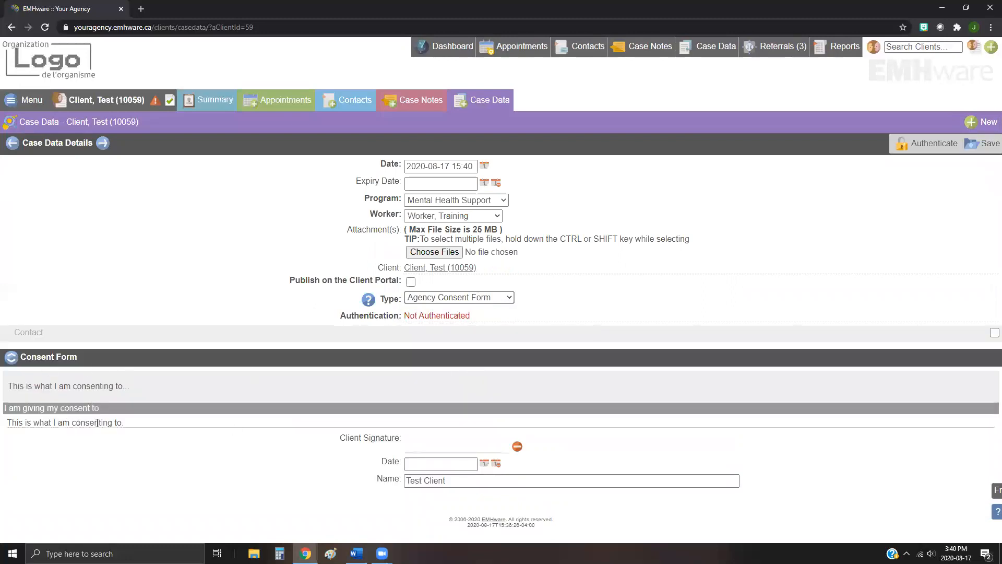
Draw a freehand client signature on the consent form and save the signature
click(445, 446)
mouse_move(370, 284)
mouse_down()
mouse_move(341, 306)
mouse_move(363, 233)
mouse_move(308, 284)
mouse_up()
mouse_move(365, 232)
mouse_down()
mouse_move(337, 286)
mouse_move(690, 300)
mouse_up()
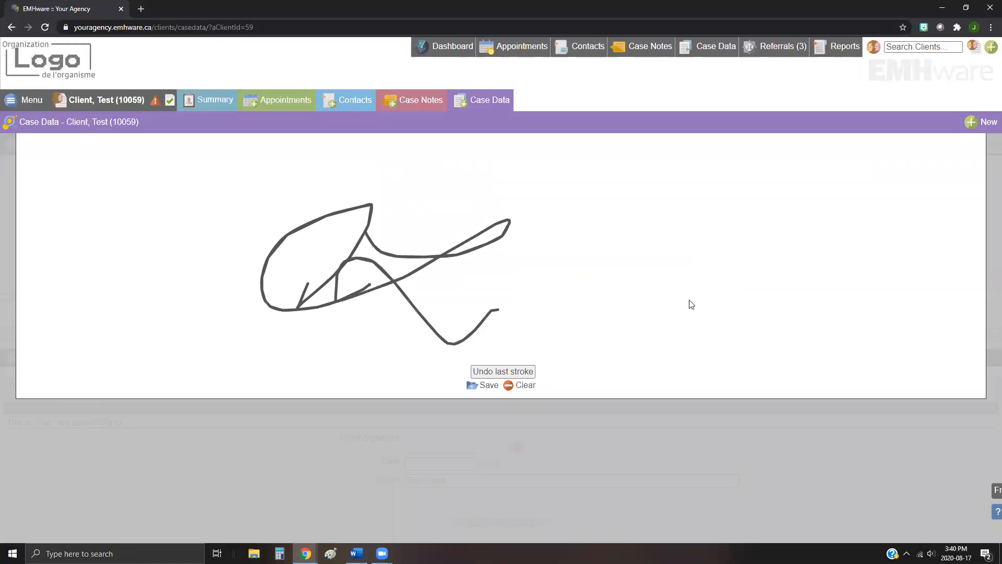
click(477, 386)
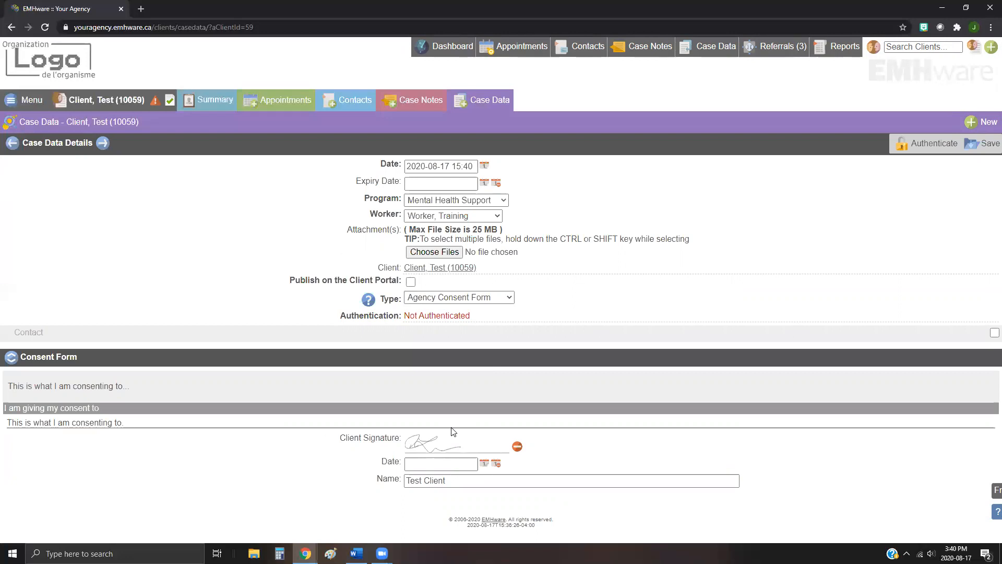
Date the client's signature 2020-08-17, then authenticate and save the consent form with the worker's account password
click(434, 463)
click(433, 446)
click(918, 143)
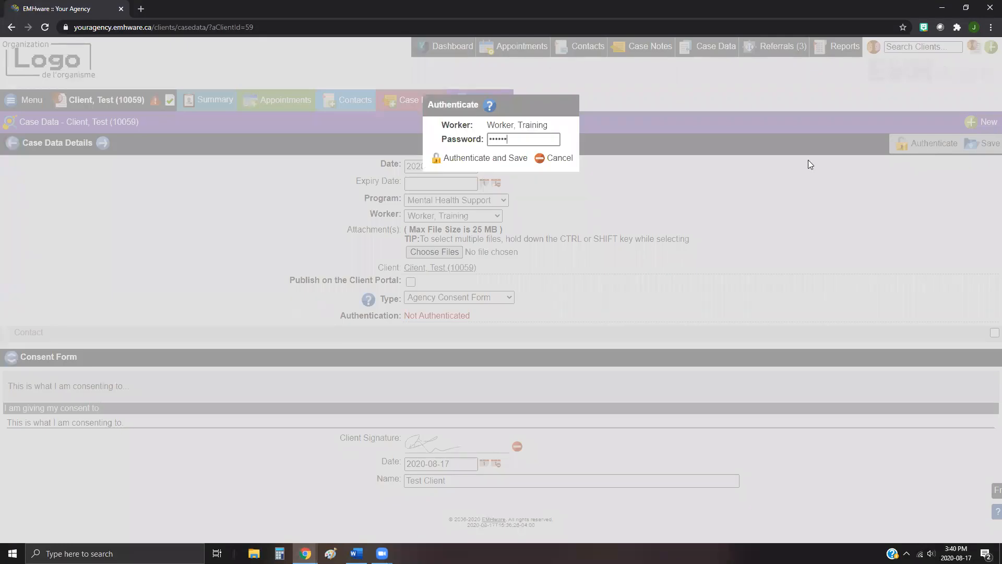
click(466, 159)
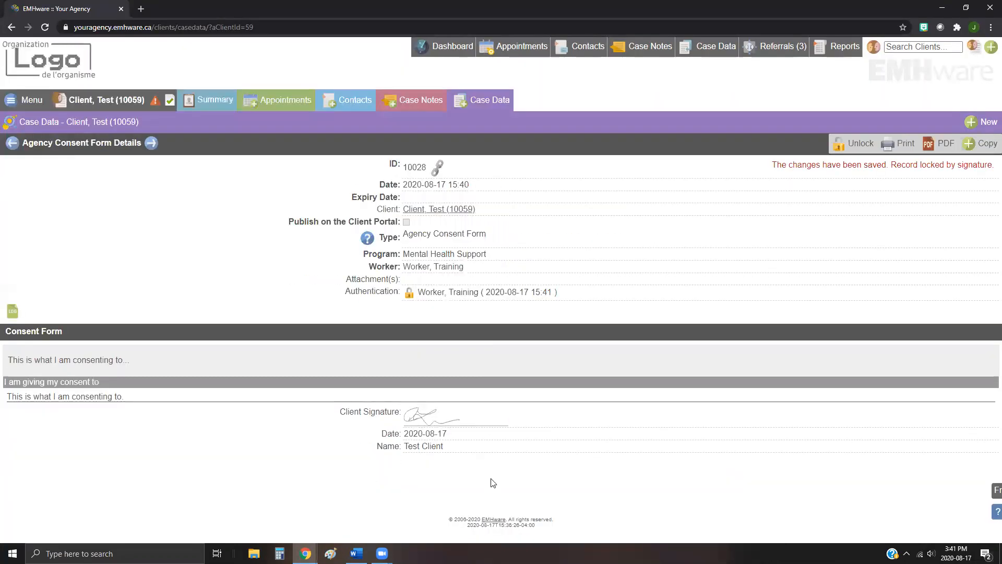
Try to edit the name and signature details on the locked consent form
double_click(423, 446)
click(544, 428)
double_click(390, 446)
click(426, 457)
Return to the client's list of case data records
click(479, 104)
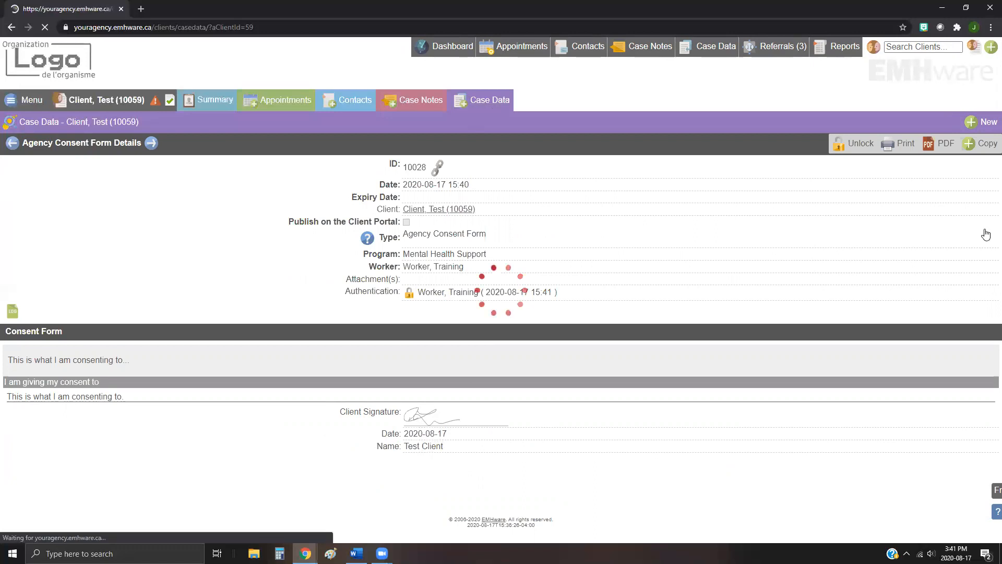